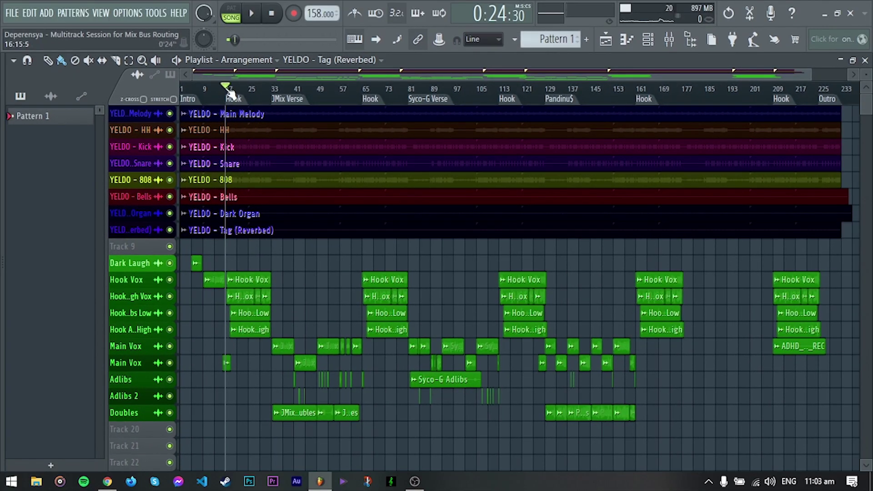
# Step: Move the song position back to bar 1 so the time display reads 0:00:00
pyautogui.moveTo(232, 93); pyautogui.dragTo(154, 94)
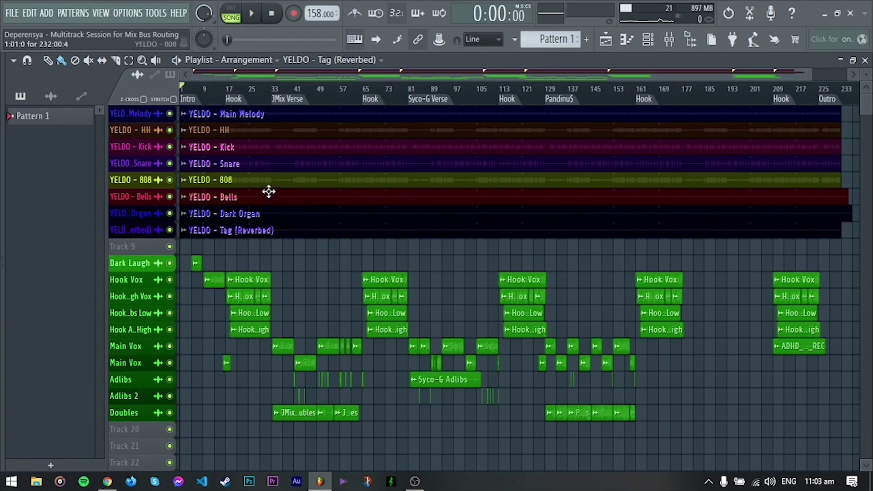
# Step: Scroll through the playlist's stem and vocal tracks, then bring up the mixer
pyautogui.scroll(4, 277, 231)
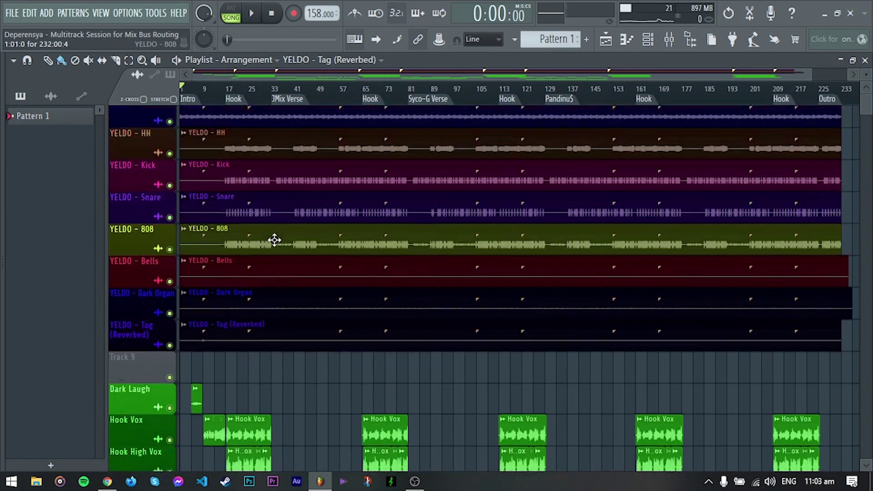
pyautogui.scroll(-7, 274, 240)
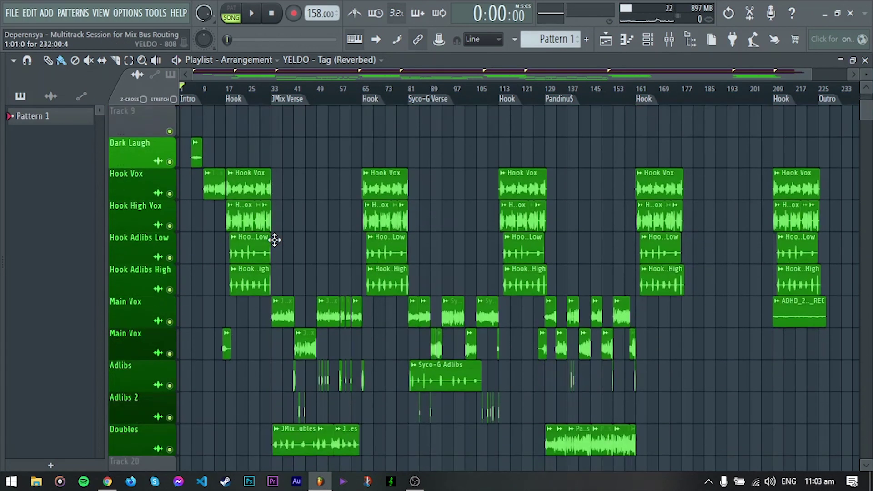
pyautogui.scroll(-4, 303, 183)
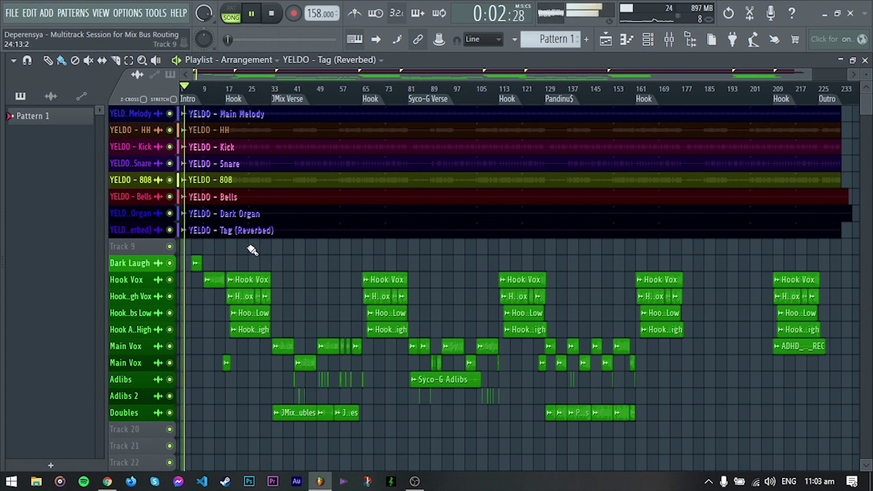
pyautogui.scroll(4, 253, 250)
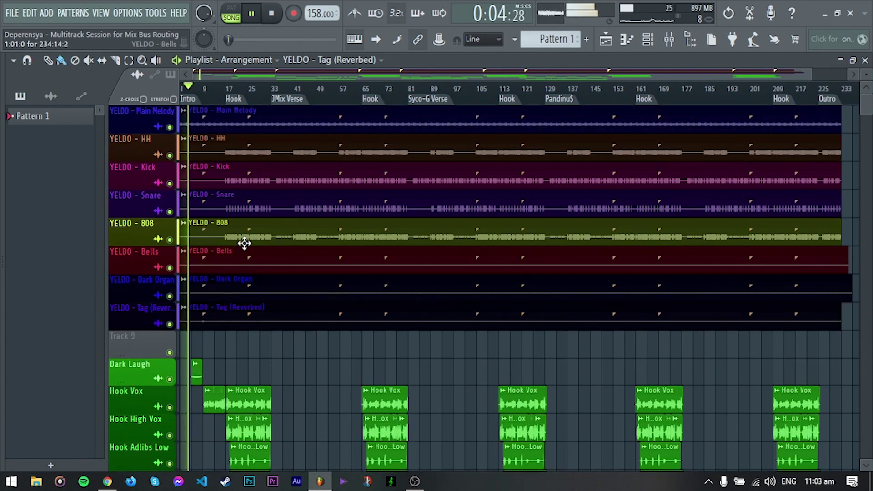
pyautogui.scroll(-3, 244, 243)
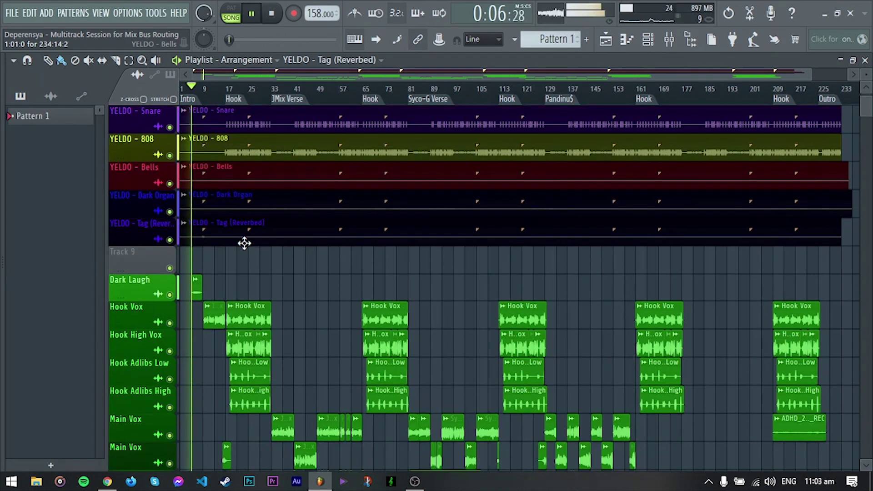
pyautogui.scroll(-4, 244, 244)
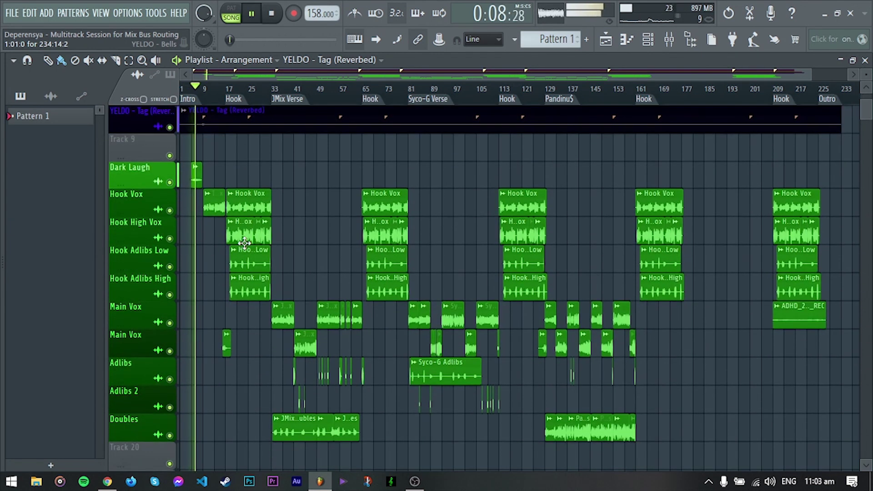
pyautogui.scroll(-1, 244, 243)
pyautogui.scroll(-3, 301, 173)
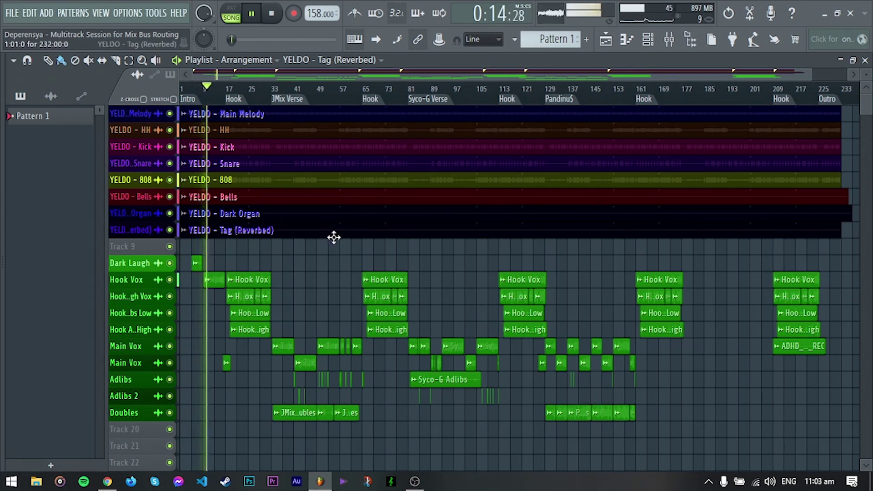
pyautogui.click(669, 41)
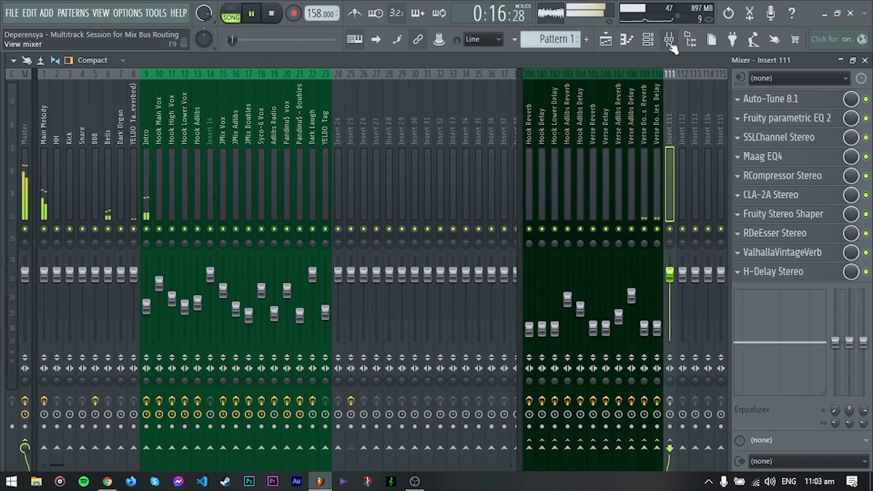
# Step: Return to the playlist and scroll through the arrangement's tracks
pyautogui.click(607, 41)
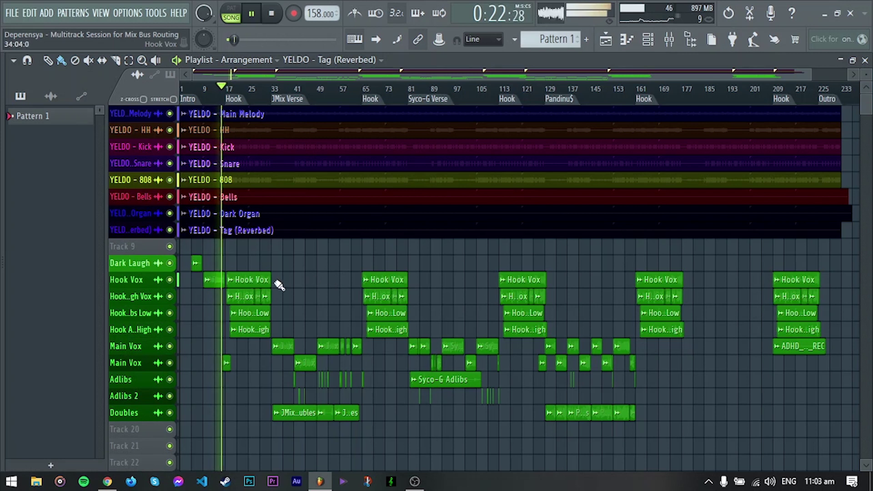
pyautogui.scroll(4, 234, 280)
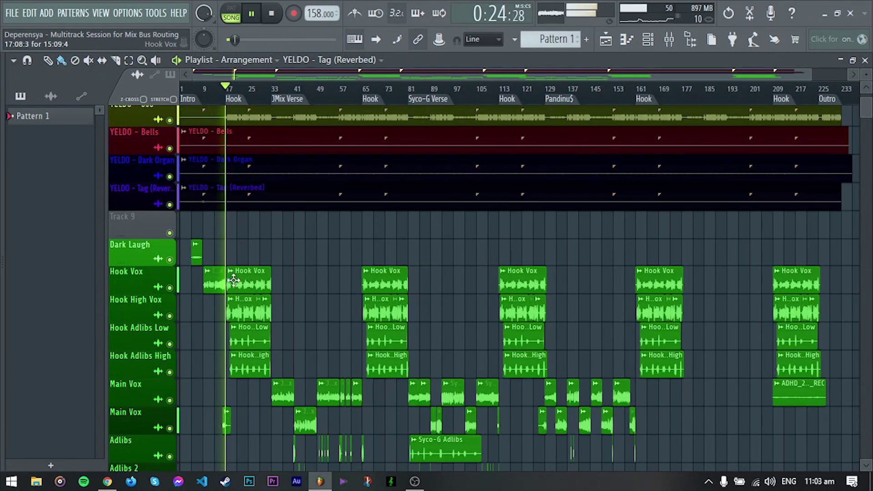
pyautogui.scroll(1, 234, 279)
pyautogui.scroll(4, 232, 279)
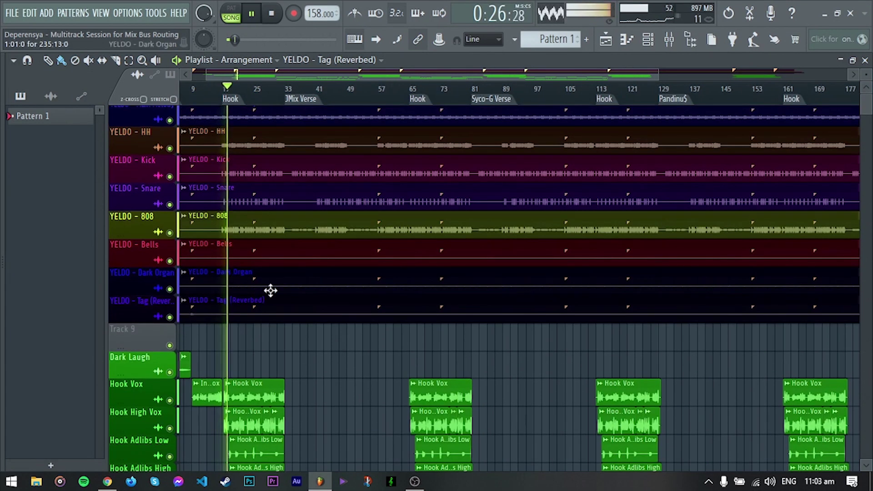
pyautogui.scroll(-3, 270, 290)
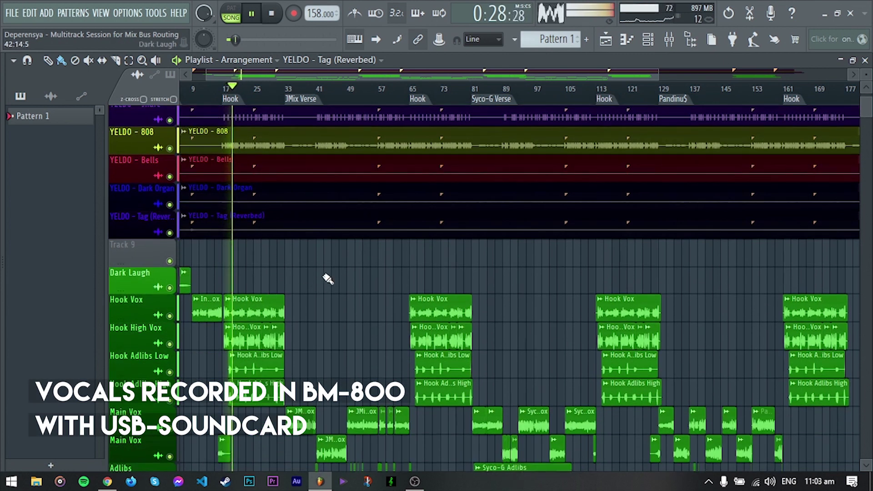
pyautogui.scroll(-3, 335, 279)
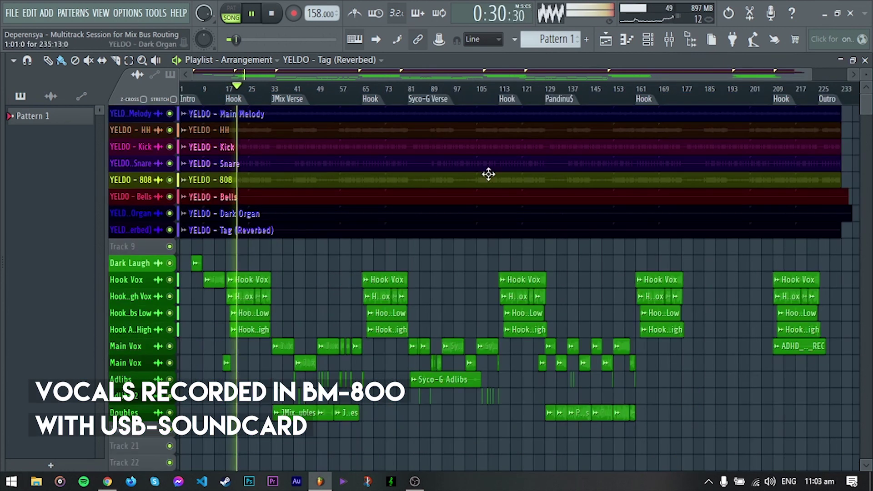
# Step: In the mixer, inspect the Hook Main Vox, Intro, Hook Lower Vox and Hook Adlibs Reverb effect chains
pyautogui.click(670, 39)
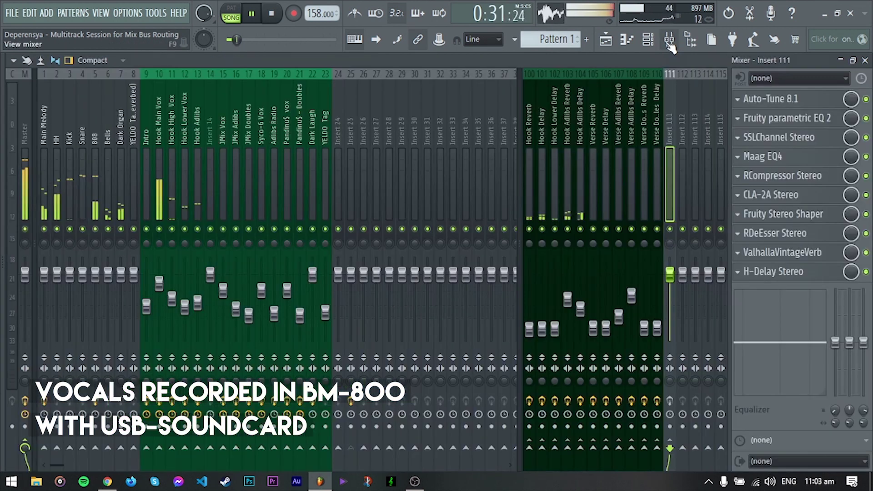
pyautogui.click(162, 175)
pyautogui.click(149, 176)
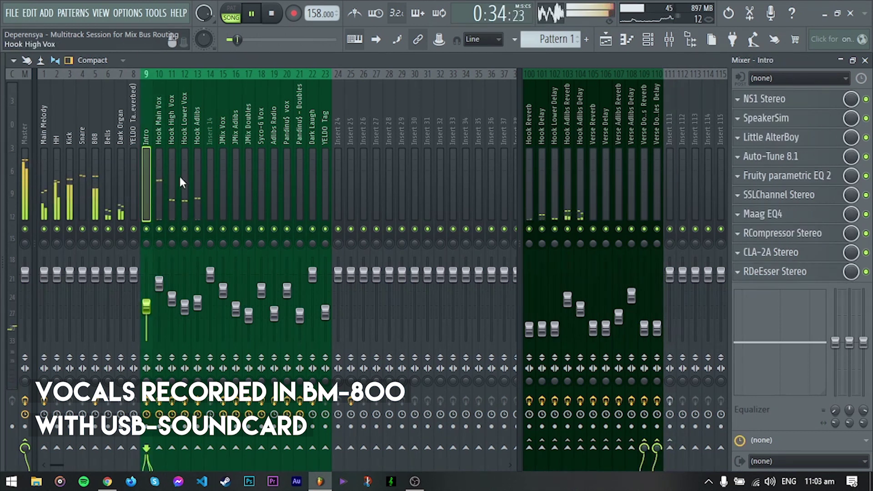
pyautogui.click(184, 177)
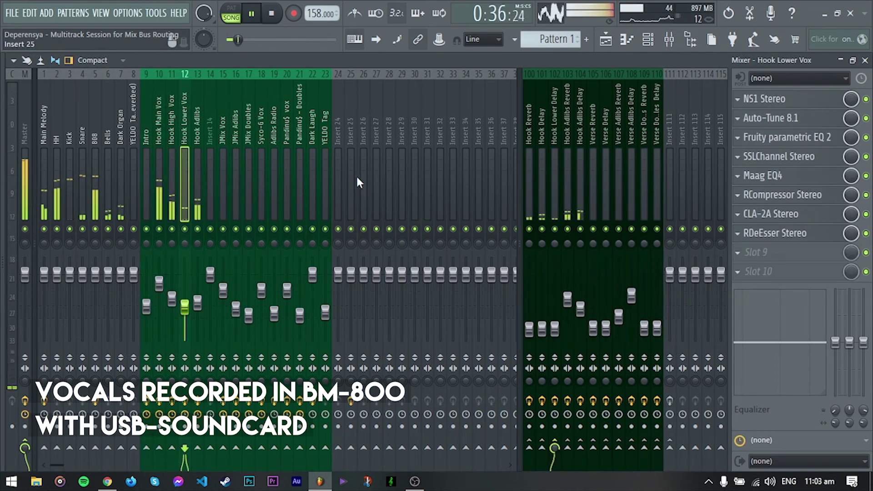
pyautogui.click(336, 173)
pyautogui.click(566, 181)
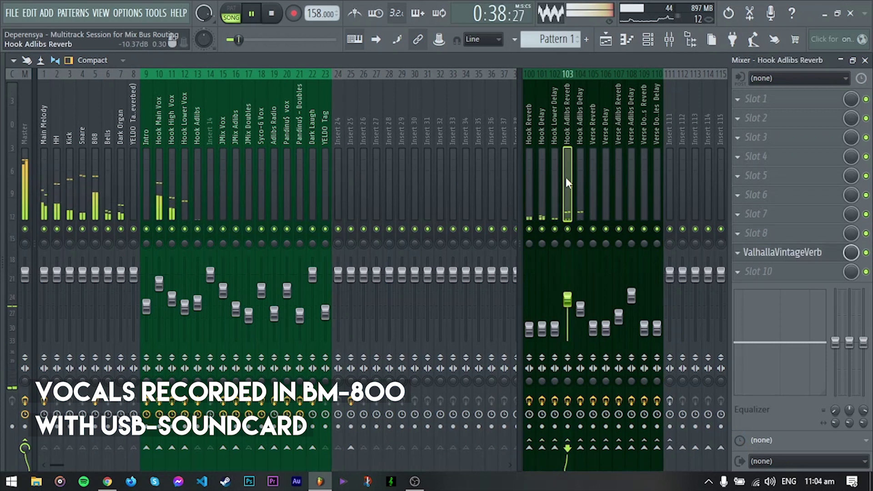
# Step: Stop playback and place the song position at bar 17 in the playlist
pyautogui.click(607, 41)
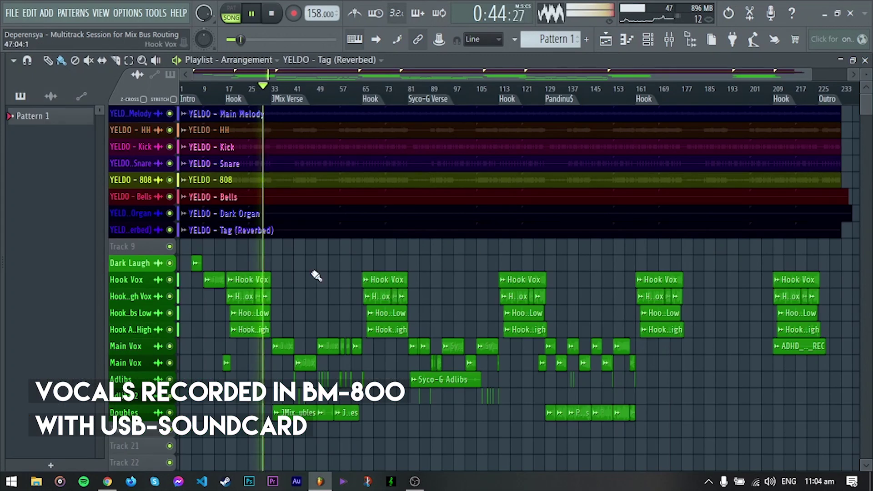
pyautogui.click(273, 15)
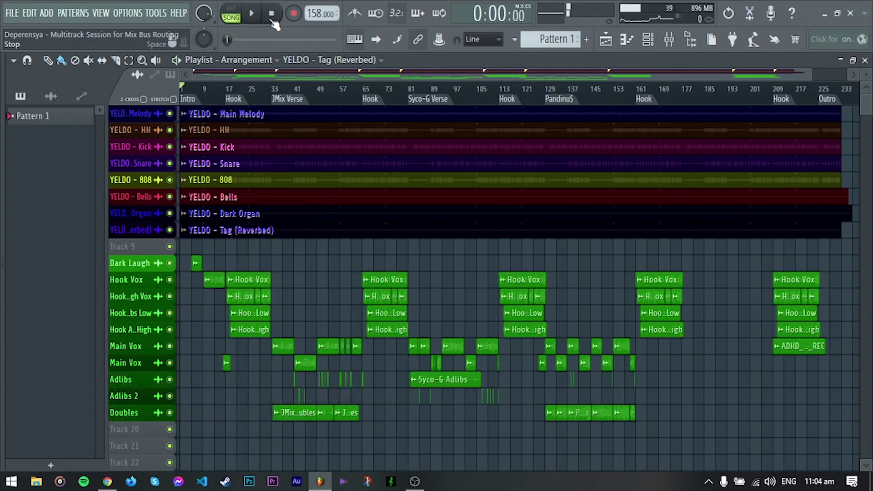
pyautogui.click(227, 89)
# Step: Rename mixer insert 111 to 'DRUM BUS'
pyautogui.click(670, 39)
pyautogui.click(670, 164)
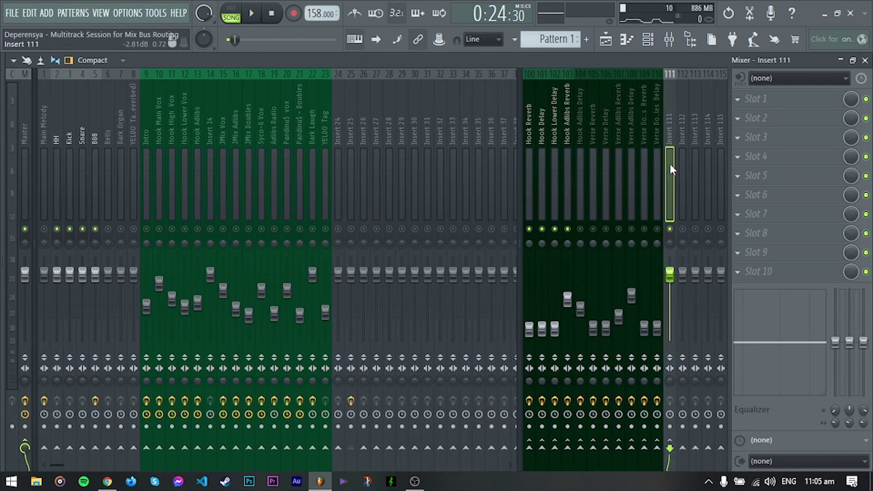
pyautogui.press('F2')
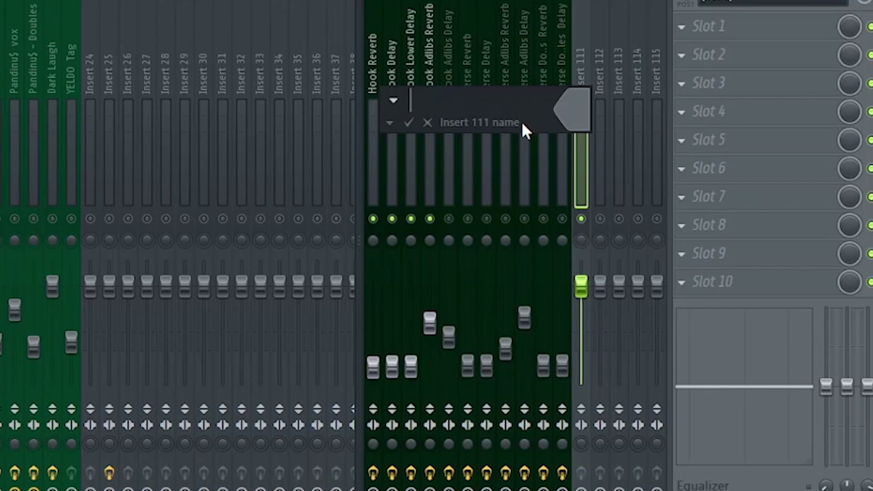
pyautogui.write('DRUM BUS')
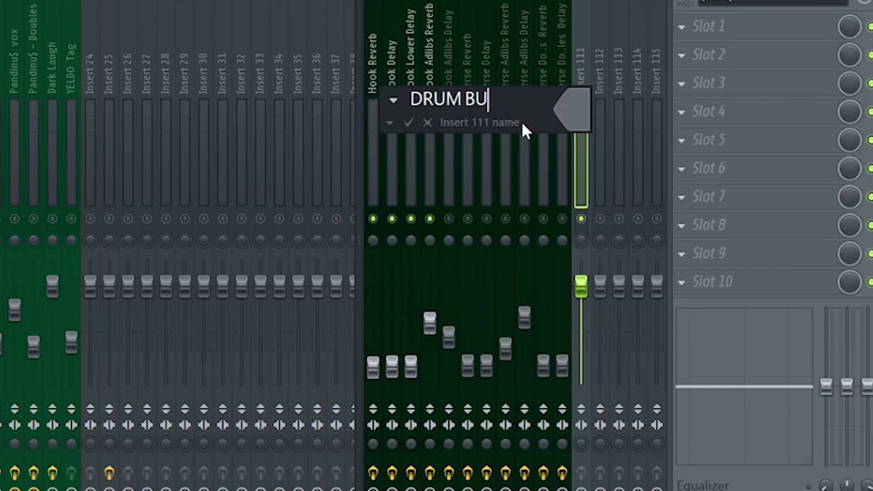
pyautogui.press('Return')
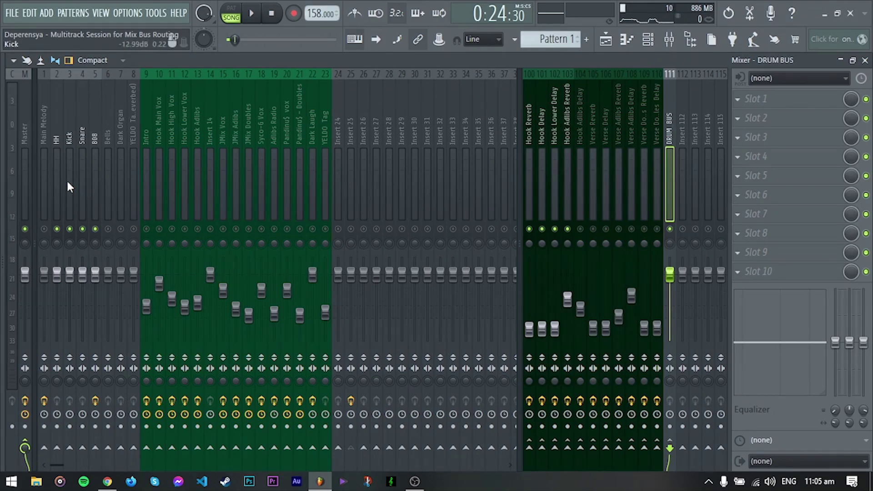
# Step: Route the HH, Kick, Snare and 808 tracks only to the DRUM BUS
pyautogui.moveTo(56, 179); pyautogui.dragTo(94, 182)
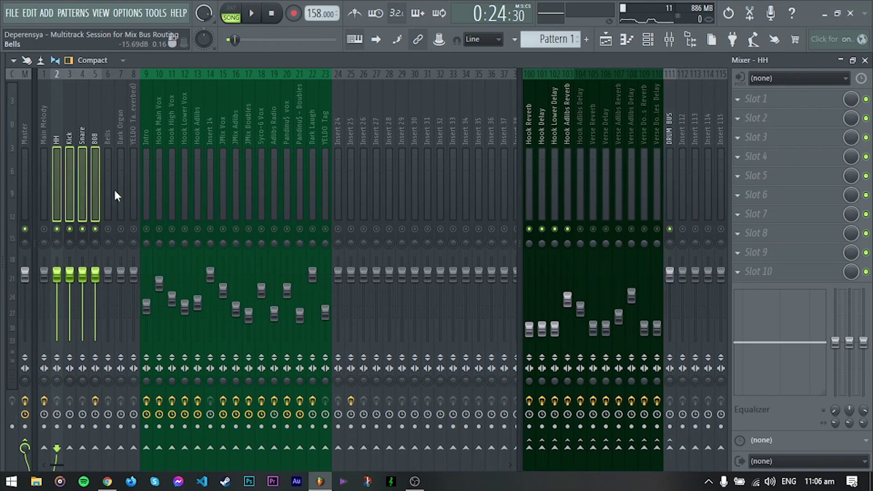
pyautogui.rightClick(672, 448)
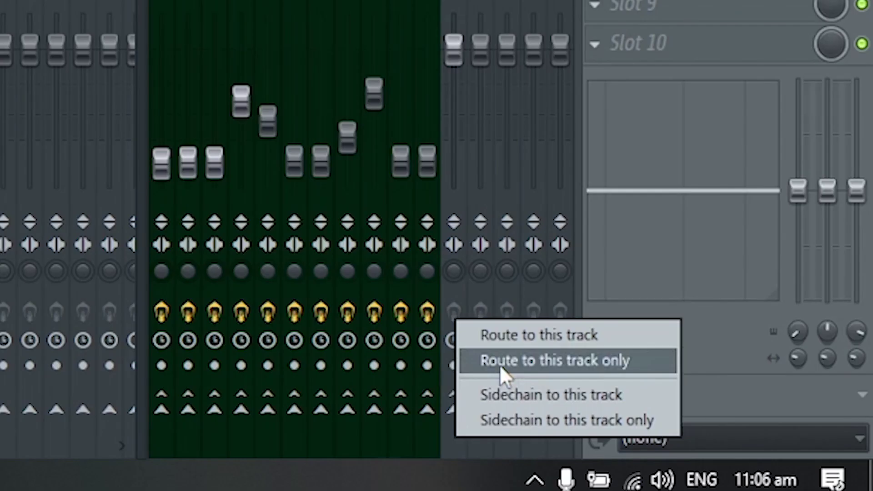
pyautogui.click(500, 365)
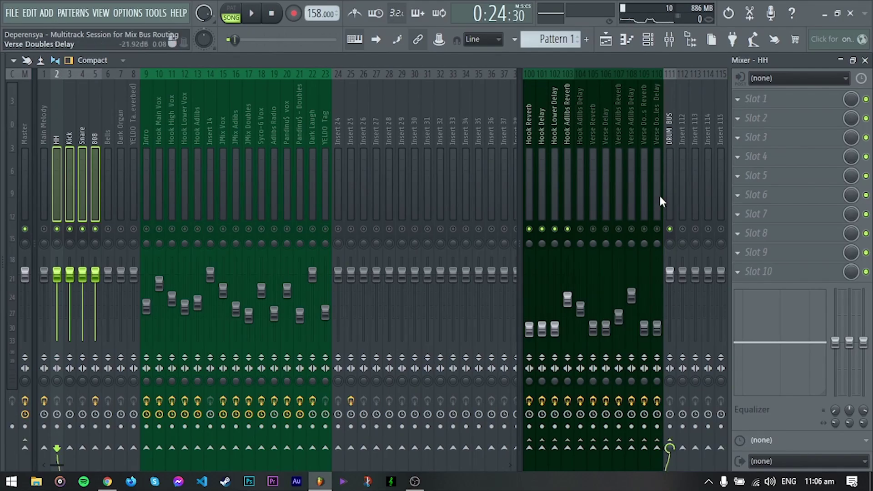
# Step: Play the song to check the DRUM BUS meters, then stop and select the DRUM BUS insert
pyautogui.press('space')
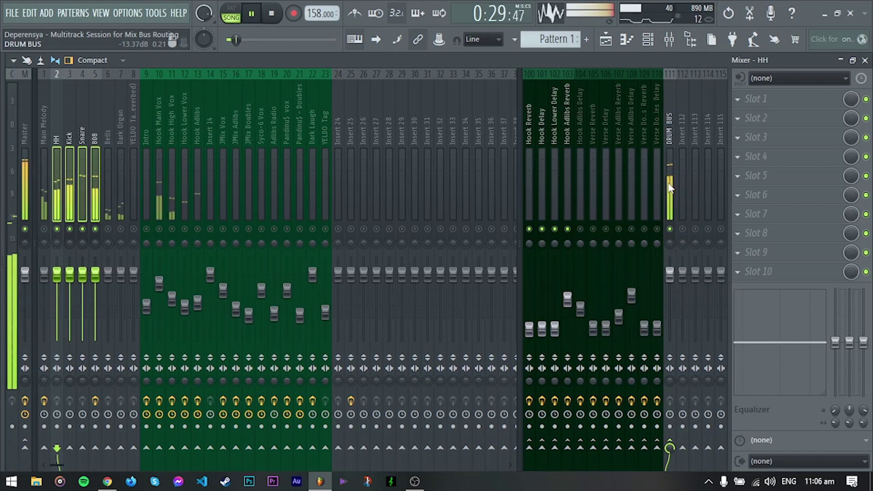
pyautogui.click(281, 19)
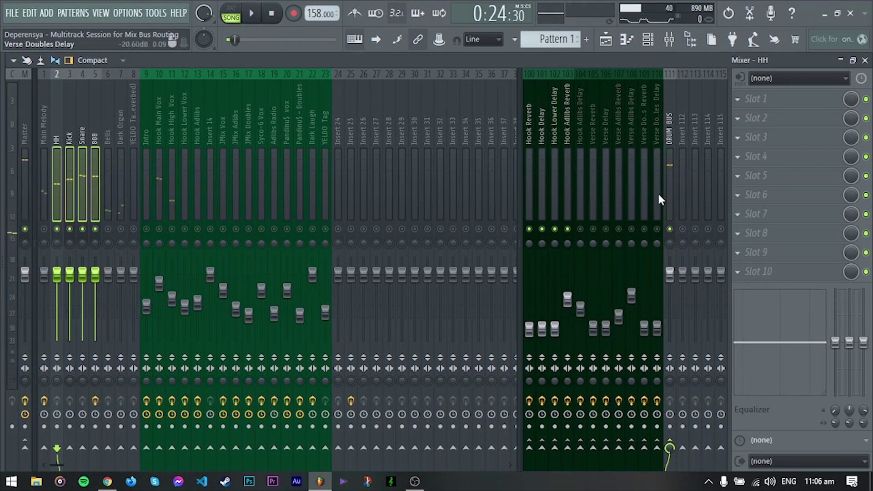
pyautogui.click(668, 167)
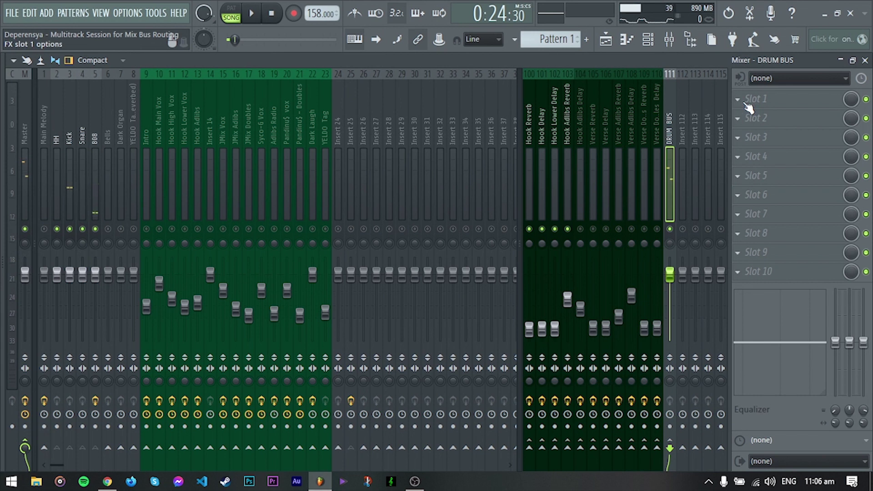
# Step: Load Plugin Alliance's Bettermaker EQ232D into DRUM BUS slot 1
pyautogui.click(757, 107)
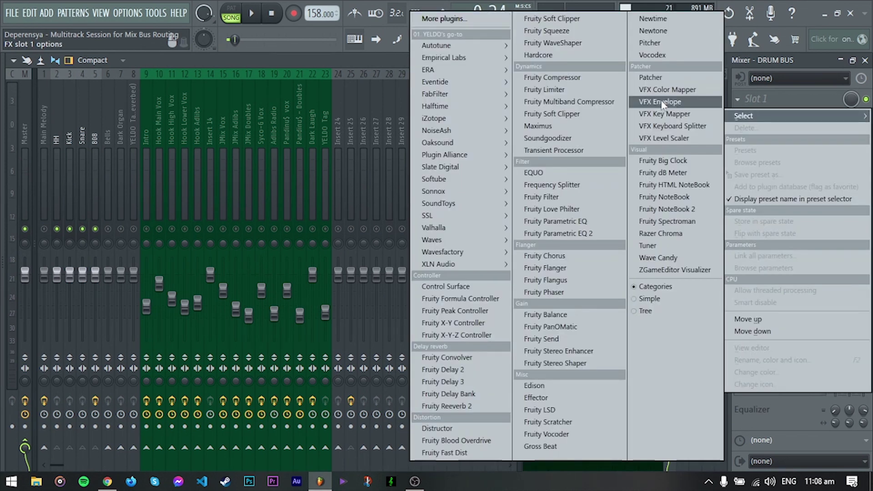
pyautogui.moveTo(463, 158)
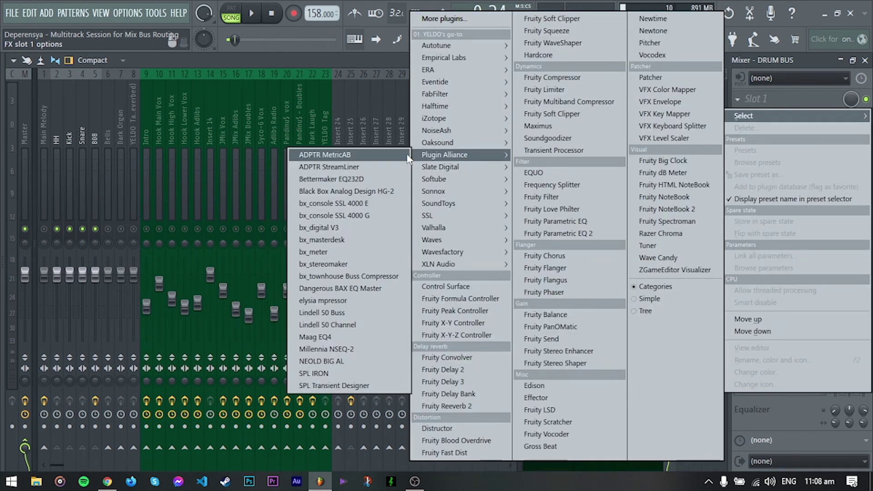
pyautogui.click(363, 166)
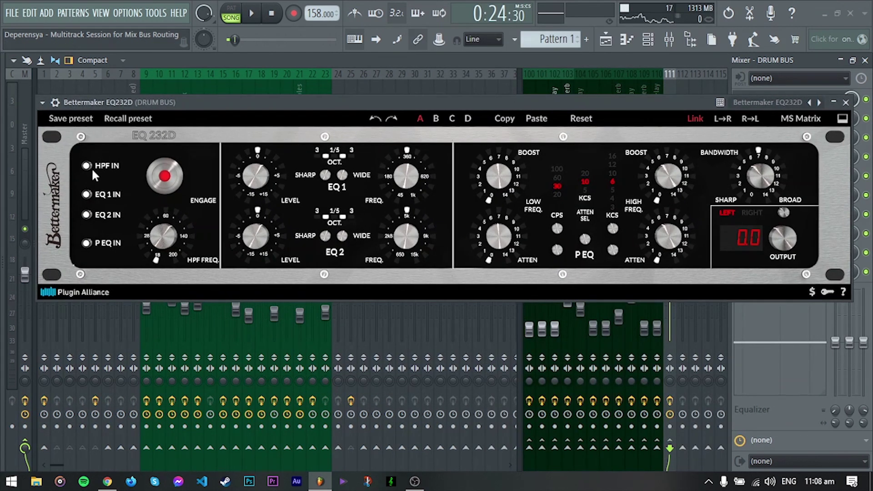
# Step: During playback, set high boost ~4.1, EQ2 gain 4.5 dB, EQ1 frequency 513 Hz, low boost 4.3, low attenuation 3.2
pyautogui.press('space')
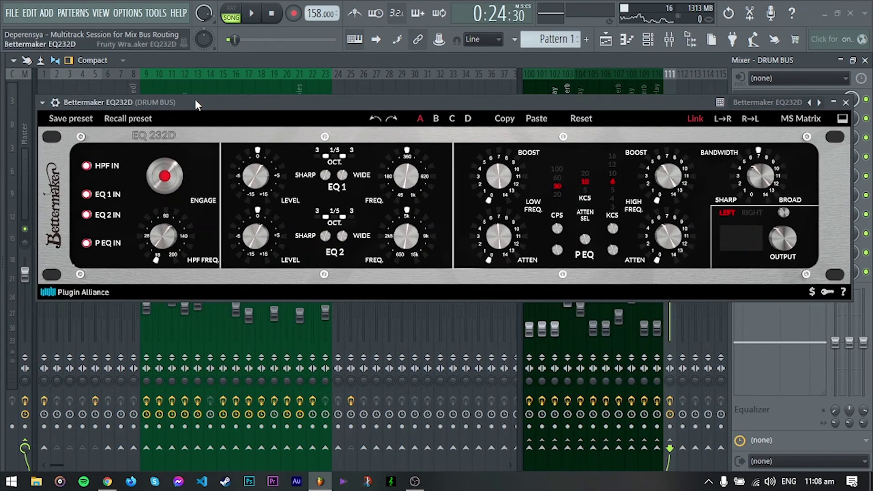
pyautogui.moveTo(194, 98); pyautogui.dragTo(196, 112)
pyautogui.moveTo(664, 182); pyautogui.dragTo(660, 140)
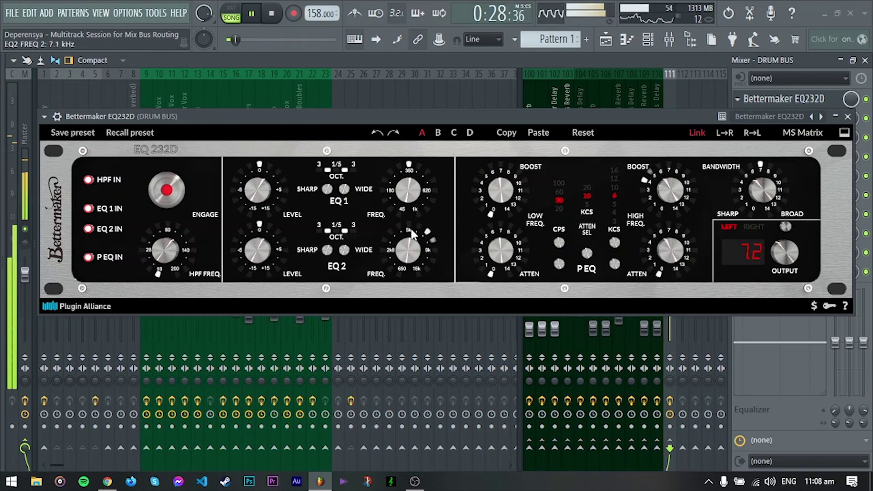
pyautogui.moveTo(258, 251); pyautogui.dragTo(266, 206)
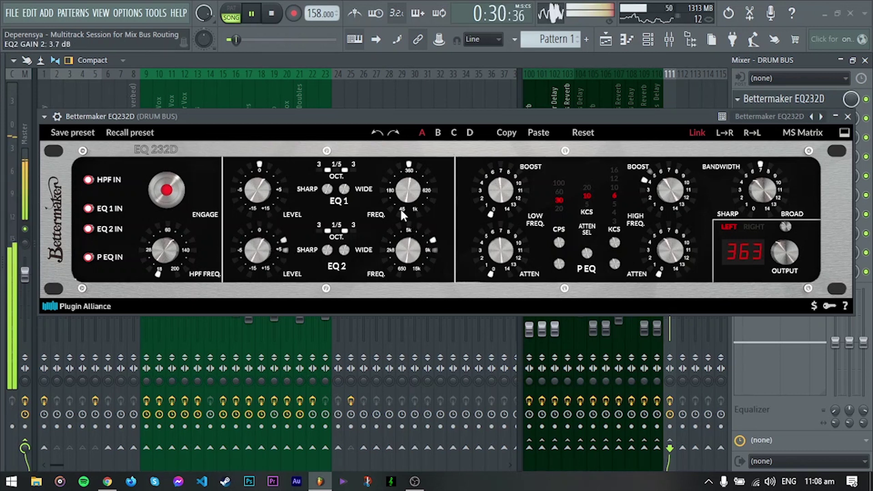
pyautogui.moveTo(401, 209); pyautogui.dragTo(411, 163)
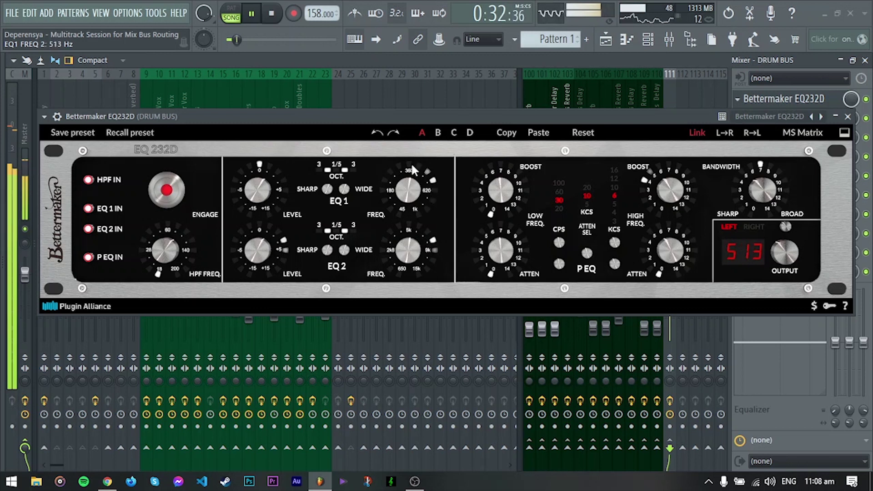
pyautogui.moveTo(492, 182); pyautogui.dragTo(474, 170)
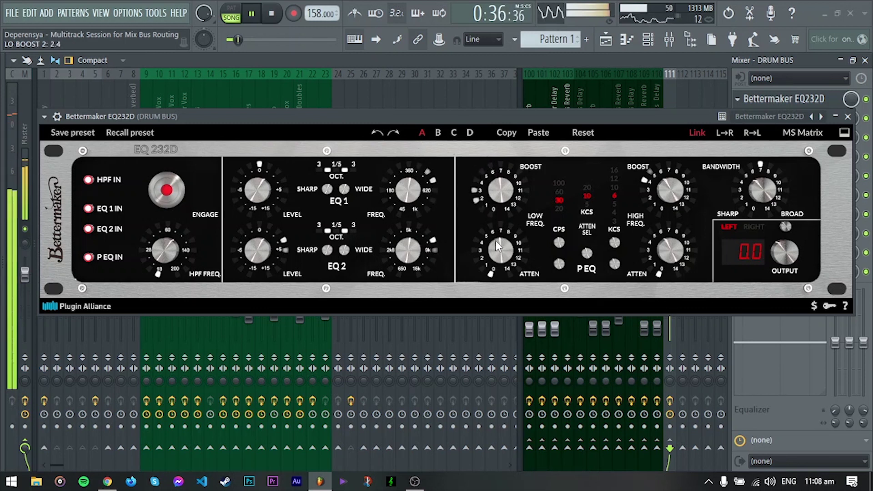
pyautogui.moveTo(492, 214)
pyautogui.mouseDown()
pyautogui.moveTo(501, 160)
pyautogui.moveTo(485, 205)
pyautogui.mouseUp()
pyautogui.moveTo(623, 115); pyautogui.dragTo(618, 132)
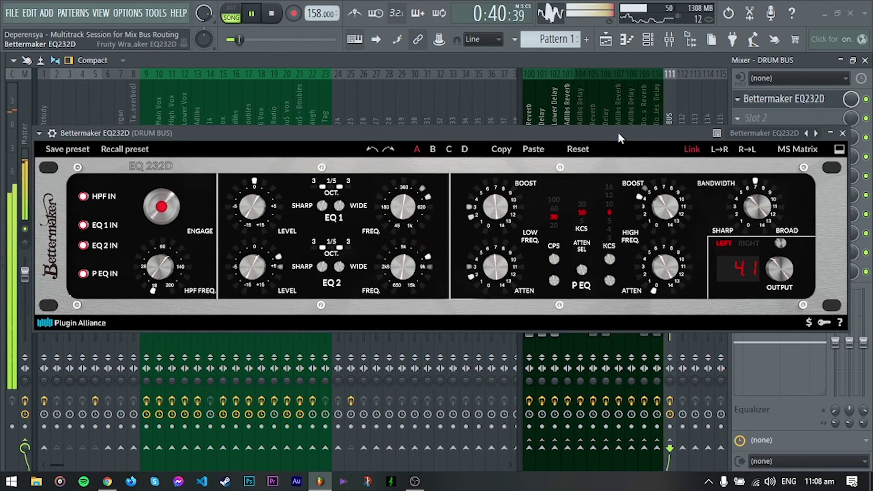
pyautogui.moveTo(675, 136); pyautogui.dragTo(672, 145)
pyautogui.press('space')
# Step: Close the Bettermaker EQ window, toggle its slot bypass, and unmute all mixer tracks
pyautogui.click(839, 143)
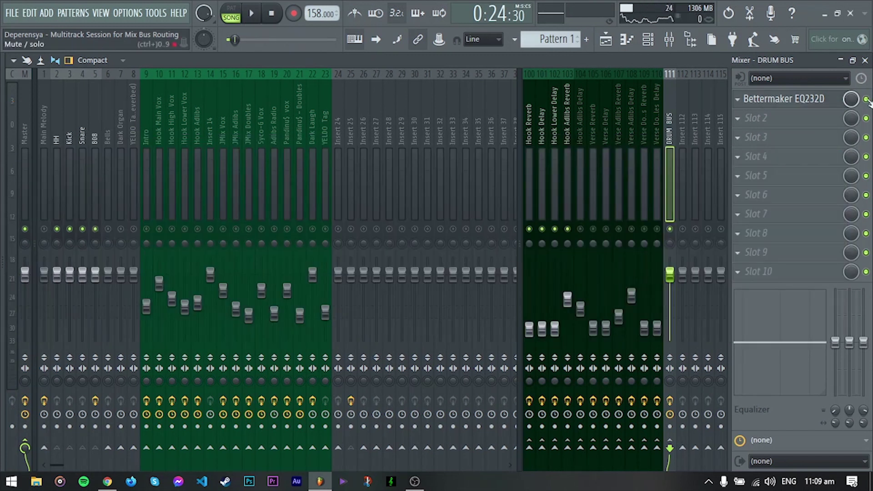
pyautogui.click(866, 99)
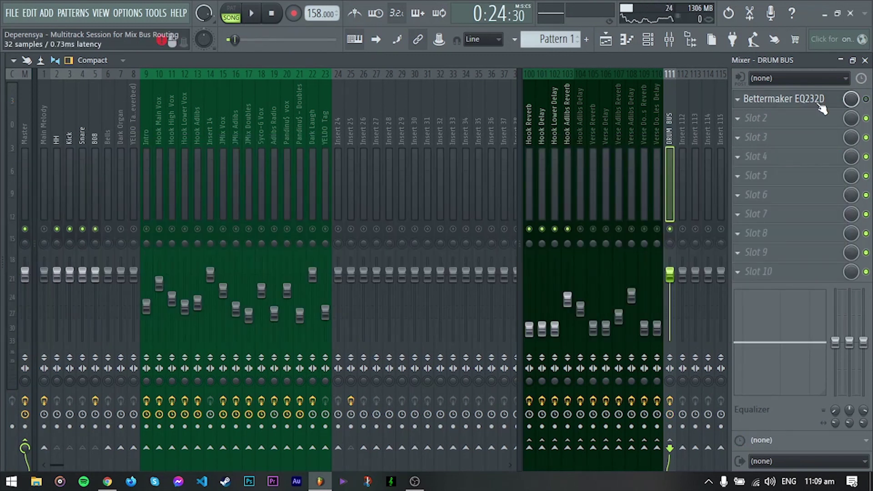
pyautogui.click(146, 229)
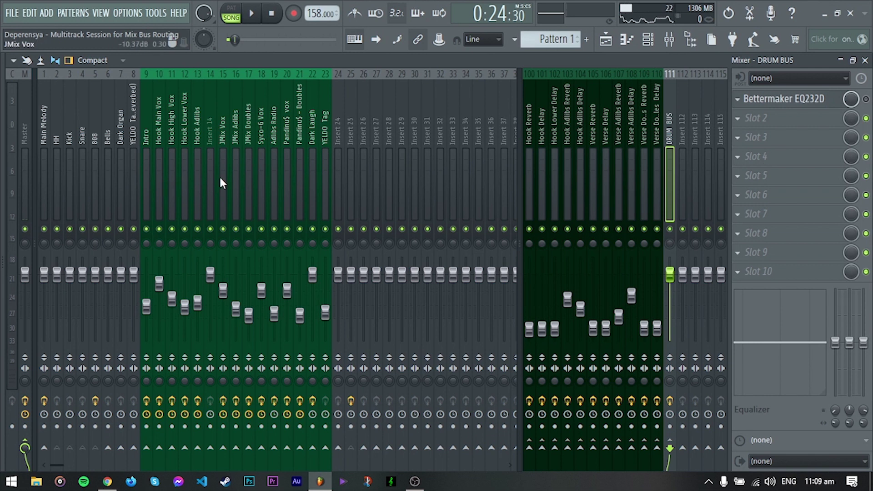
# Step: Show the Hook Adlibs effect chain, then return to the playlist with the song playing
pyautogui.click(200, 182)
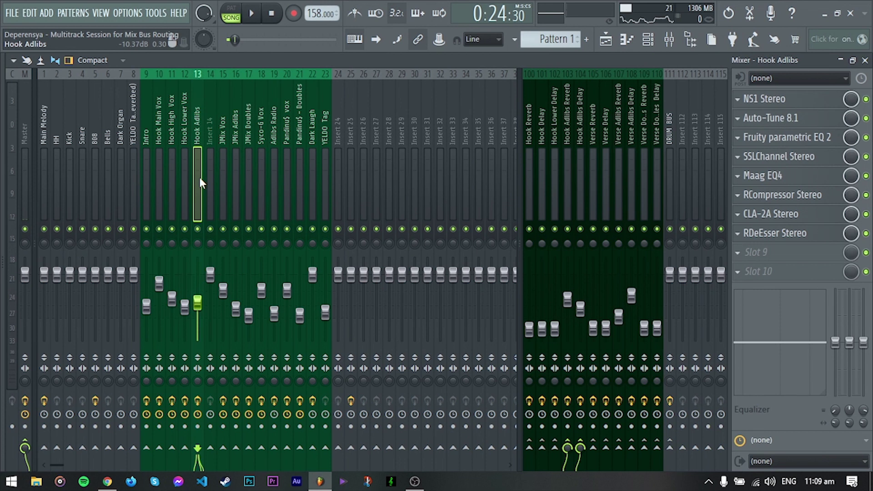
pyautogui.press('F5')
pyautogui.press('space')
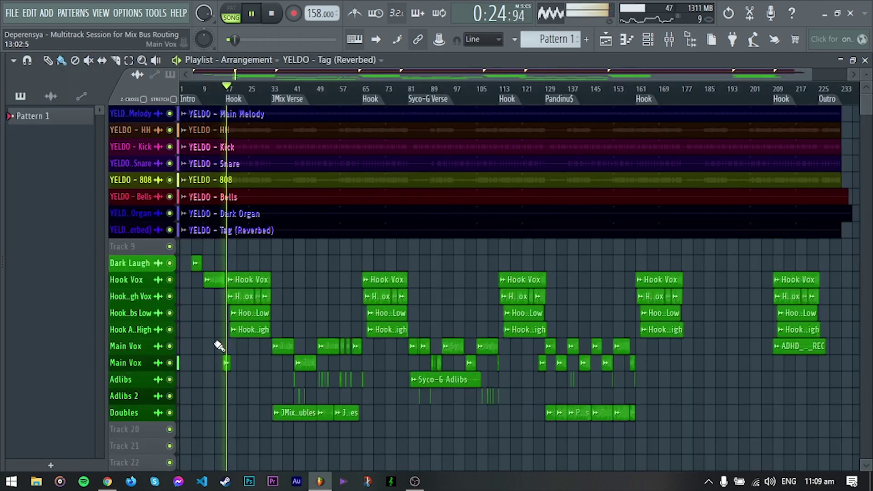
# Step: Solo Hook Adlibs High and play the hook from just after bar 18
pyautogui.scroll(4, 323, 355)
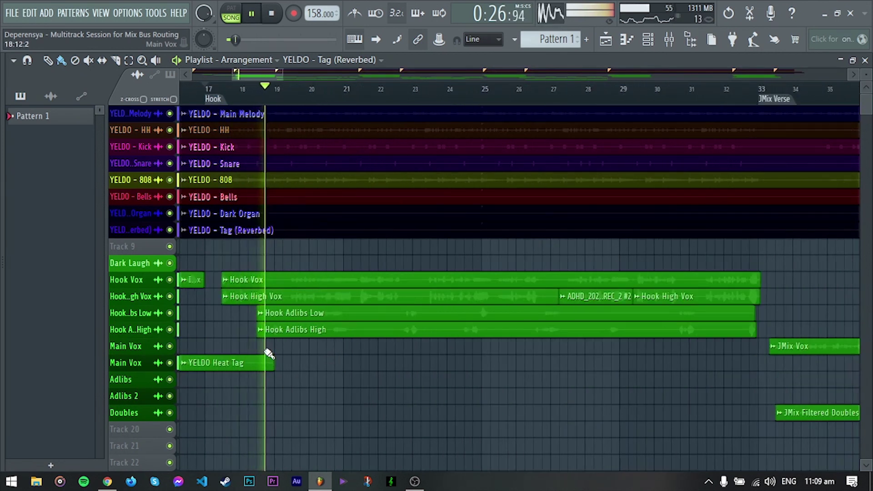
pyautogui.scroll(3, 267, 350)
pyautogui.press('space')
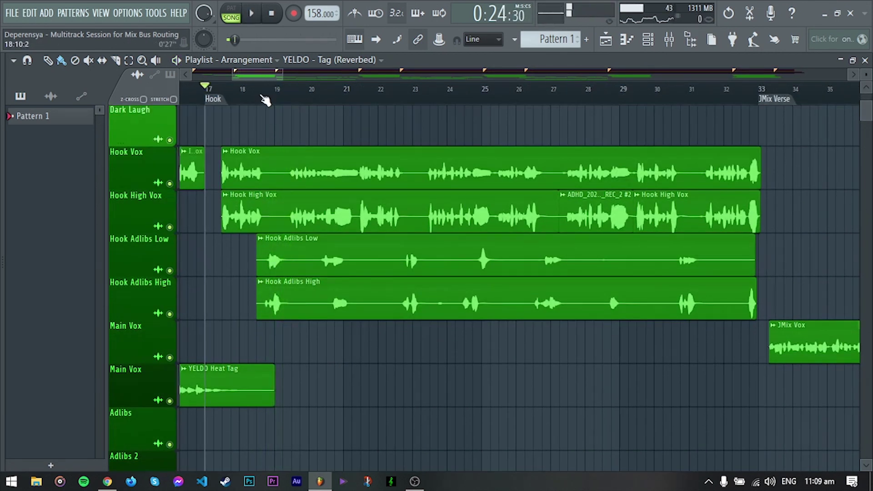
pyautogui.click(258, 88)
pyautogui.rightClick(176, 316)
pyautogui.press('space')
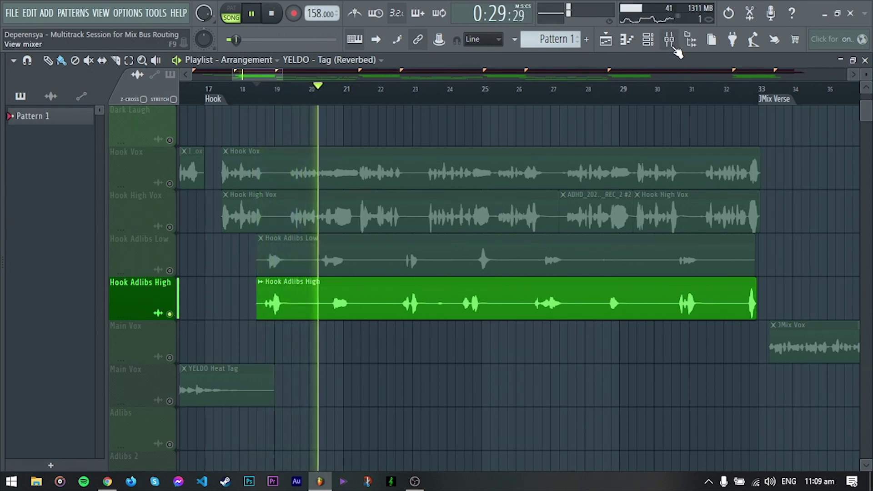
# Step: Stop playback and reset mixer inserts 103 and 104 to empty
pyautogui.press('space')
pyautogui.click(669, 41)
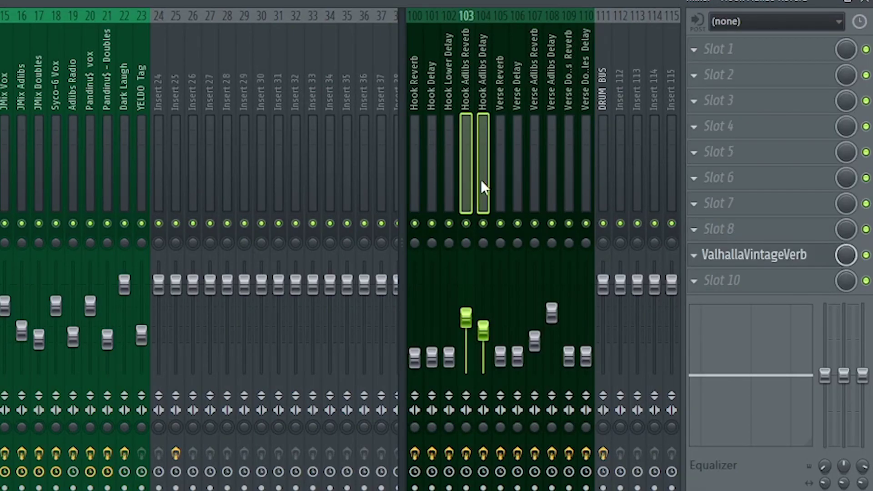
pyautogui.rightClick(481, 179)
pyautogui.click(524, 156)
pyautogui.click(426, 290)
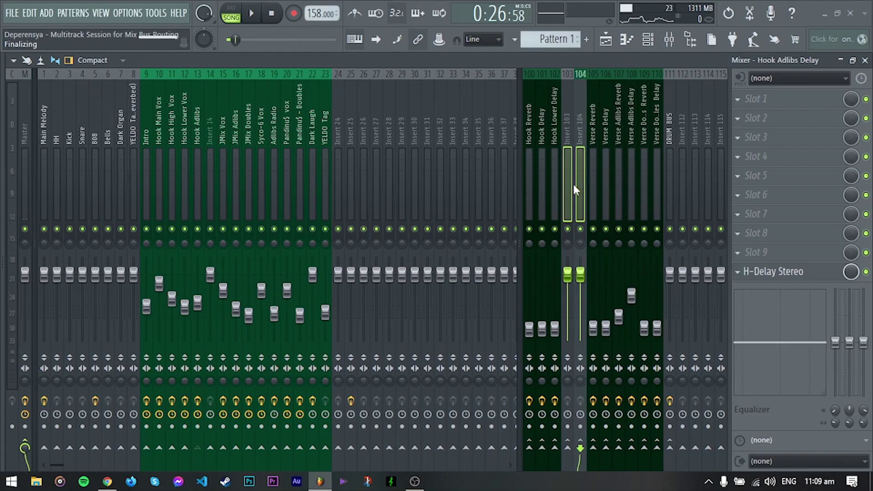
# Step: Send Hook Adlibs to inserts 103 and 104 and pull both their faders down
pyautogui.click(198, 198)
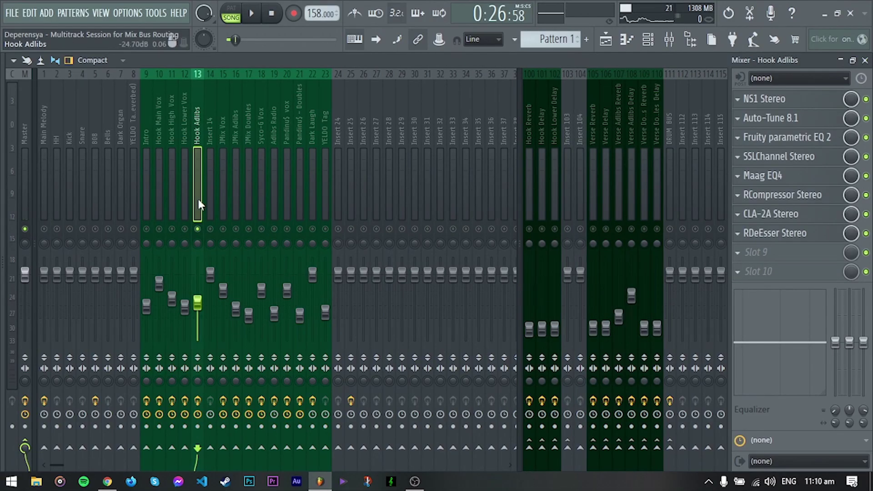
pyautogui.click(568, 448)
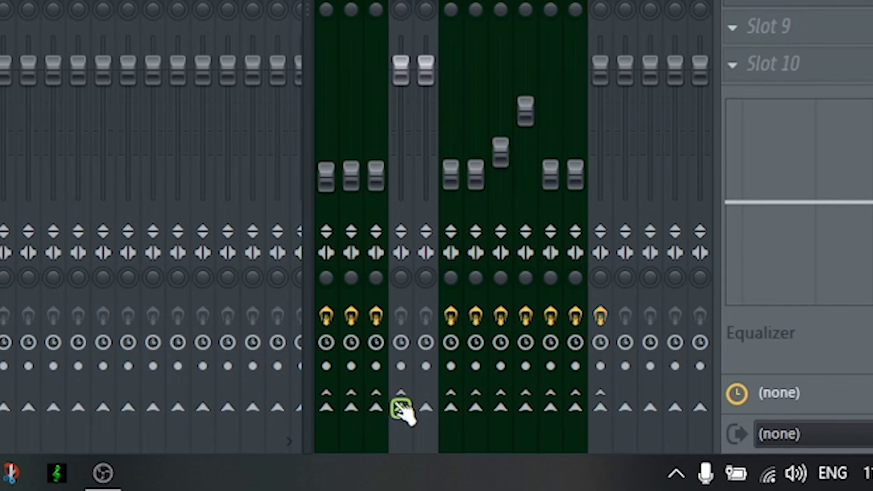
pyautogui.click(427, 407)
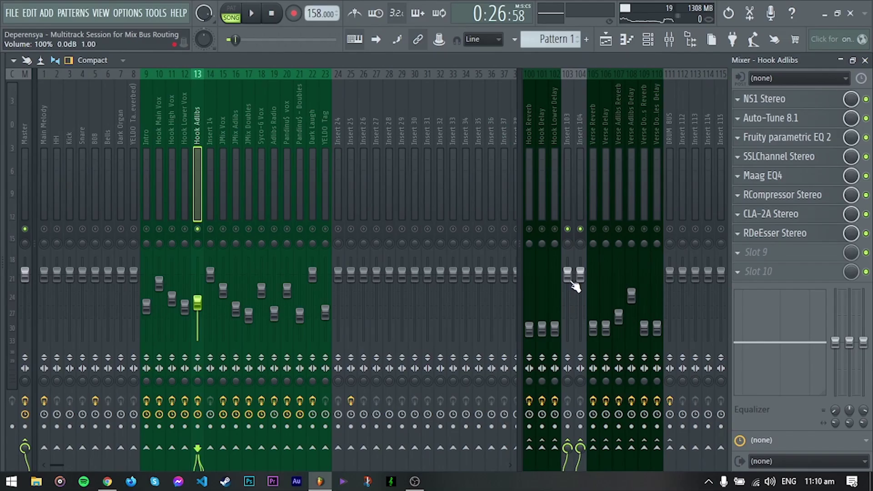
pyautogui.moveTo(400, 71); pyautogui.dragTo(400, 139)
pyautogui.moveTo(581, 273); pyautogui.dragTo(590, 340)
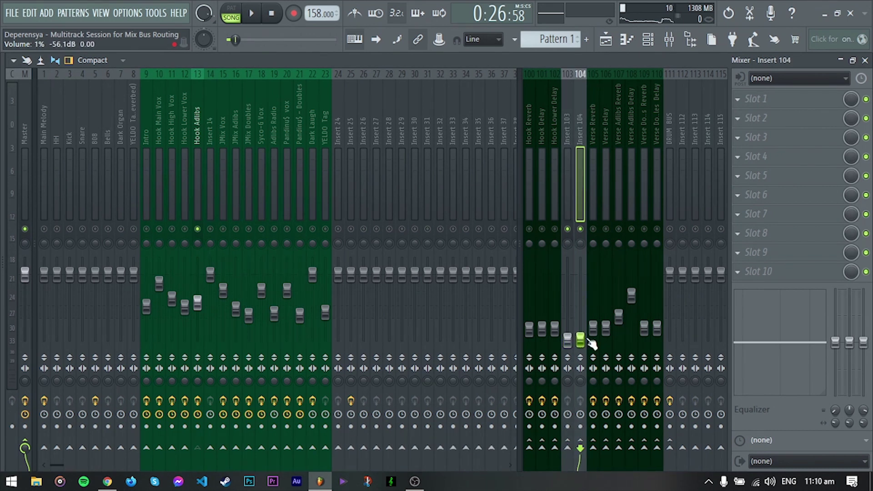
pyautogui.click(571, 176)
# Step: Rename insert 103 'Hook Adlibs Reverb' and insert 104 'Hook Adlibs Delay'
pyautogui.press('F2')
pyautogui.write('Hook Adlibs Reverb')
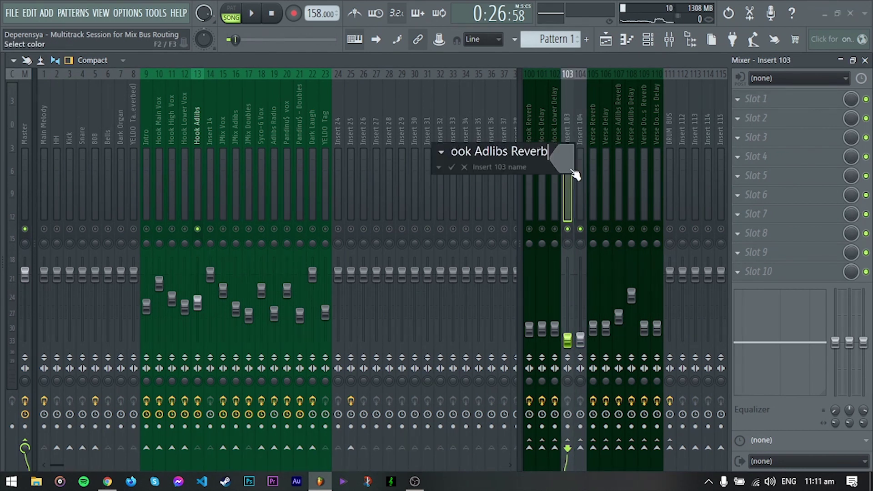
pyautogui.click(584, 178)
pyautogui.press('F2')
pyautogui.write('Hook Adlibs Del')
# Step: Load ValhallaVintageVerb onto the Hook Adlibs Reverb insert
pyautogui.click(737, 272)
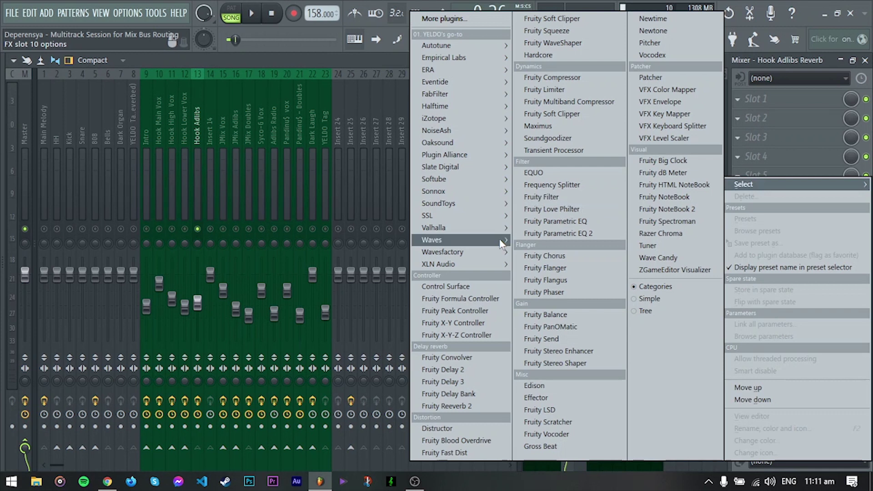
pyautogui.moveTo(475, 228)
pyautogui.click(357, 325)
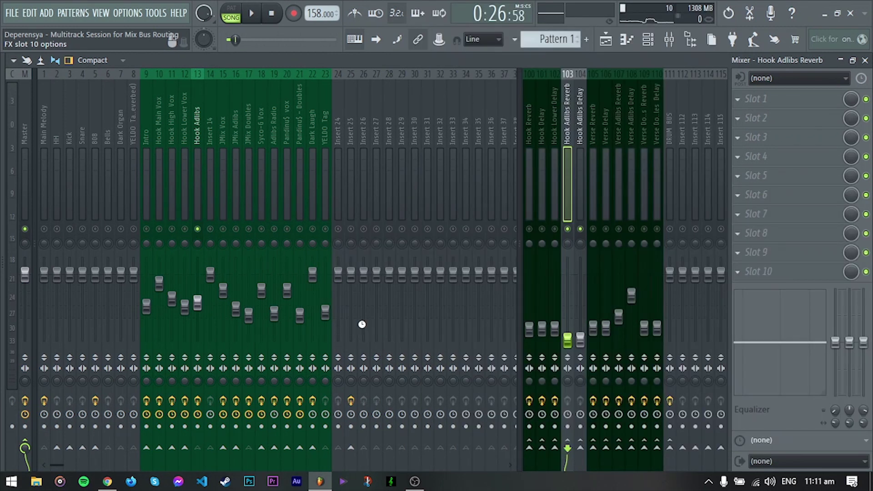
# Step: Load H-Delay Stereo onto the Hook Adlibs Delay insert and close its plugin window
pyautogui.click(711, 84)
pyautogui.press('Right')
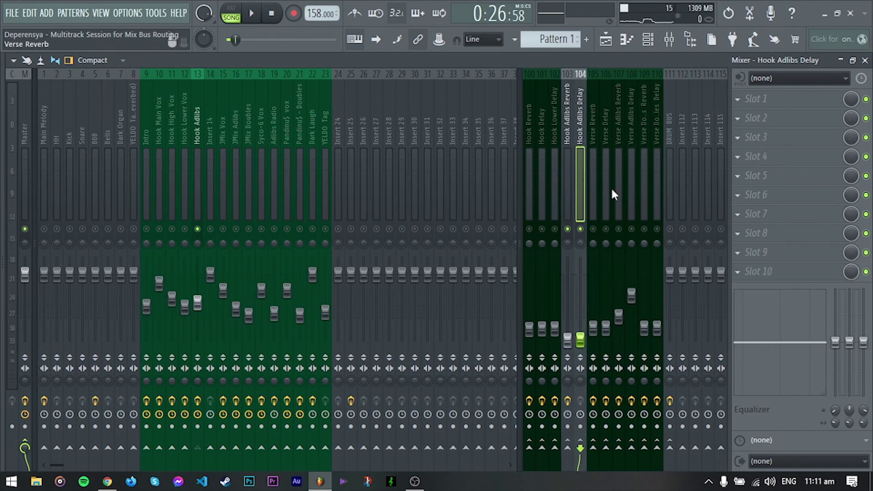
pyautogui.click(737, 271)
pyautogui.press('Escape')
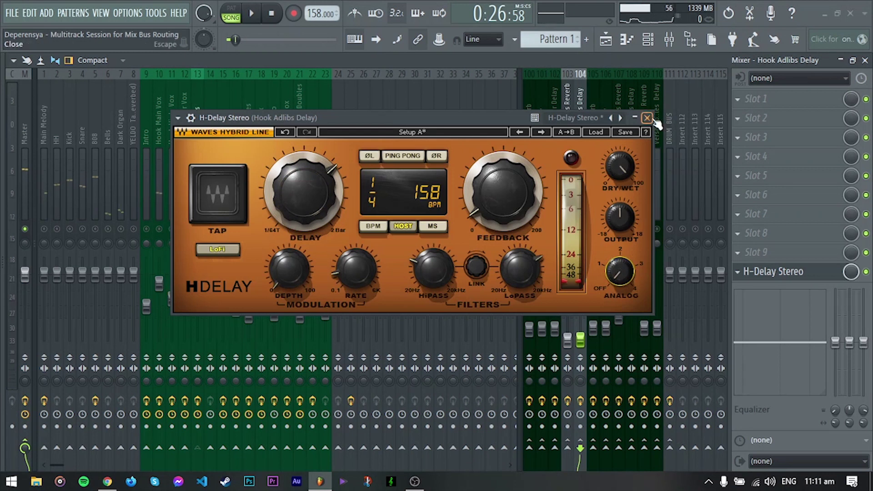
pyautogui.click(647, 118)
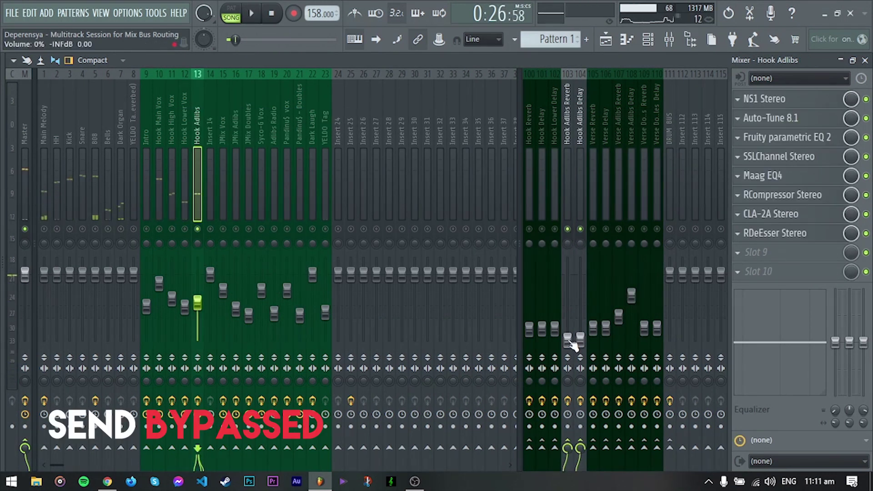
# Step: During playback, raise the Hook Adlibs Reverb fader and set Hook Adlibs Delay to about -11.6 dB
pyautogui.press('space')
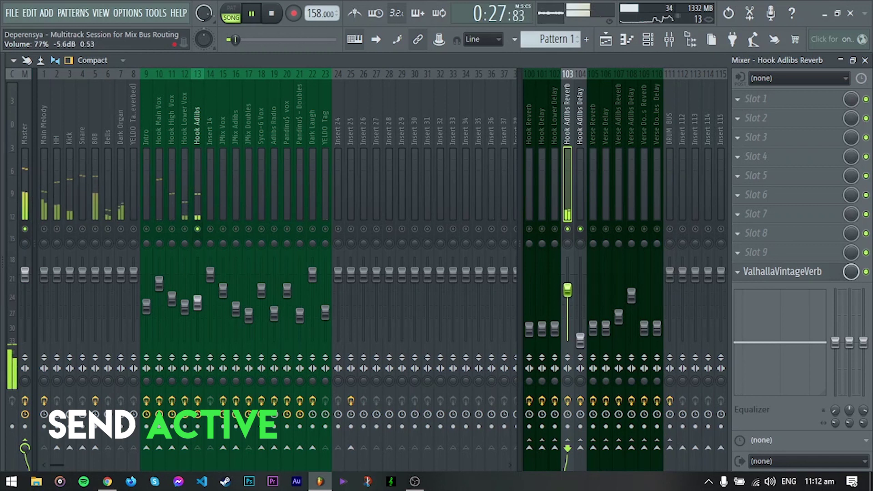
pyautogui.moveTo(511, 258); pyautogui.dragTo(523, 233)
pyautogui.moveTo(580, 340); pyautogui.dragTo(580, 293)
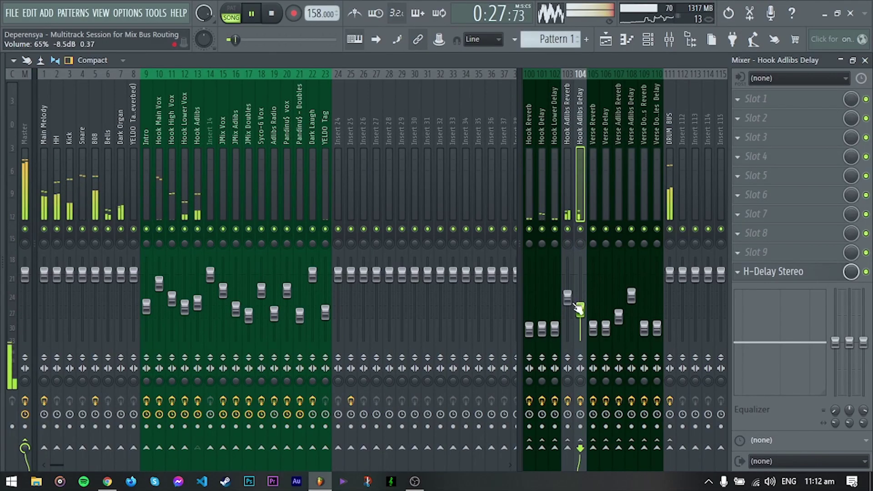
pyautogui.moveTo(580, 309)
pyautogui.mouseDown()
pyautogui.moveTo(581, 297)
pyautogui.moveTo(573, 310)
pyautogui.mouseUp()
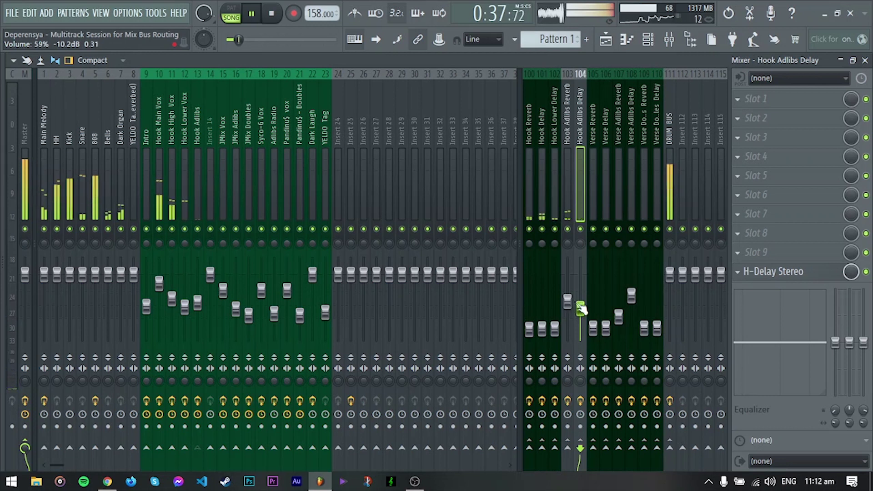
pyautogui.click(568, 306)
pyautogui.click(582, 309)
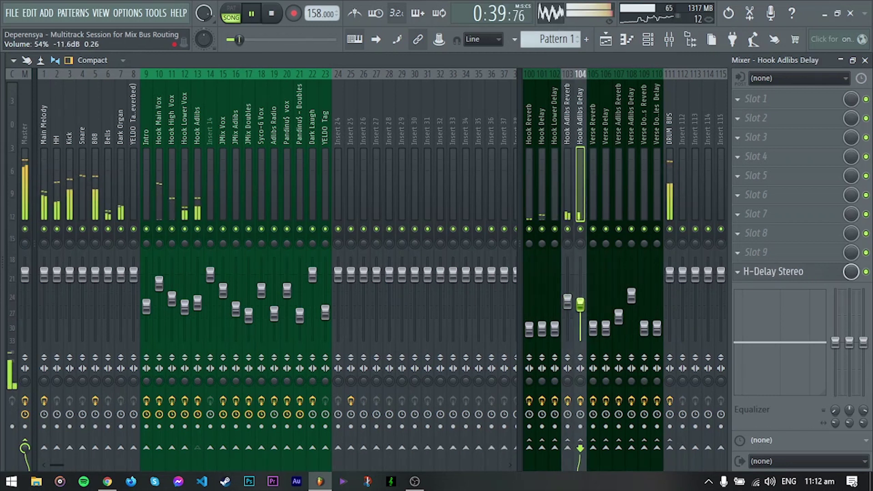
# Step: Switch from the mixer back to the Playlist view and stop playback
pyautogui.click(606, 39)
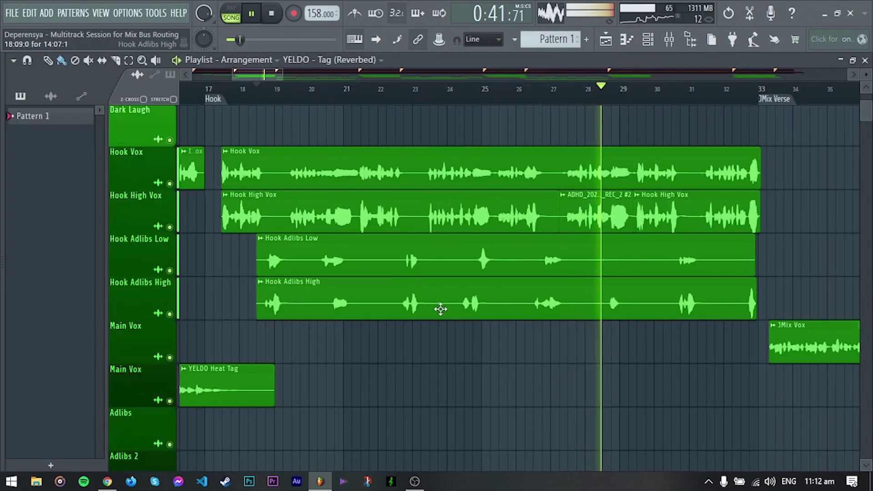
pyautogui.press('space')
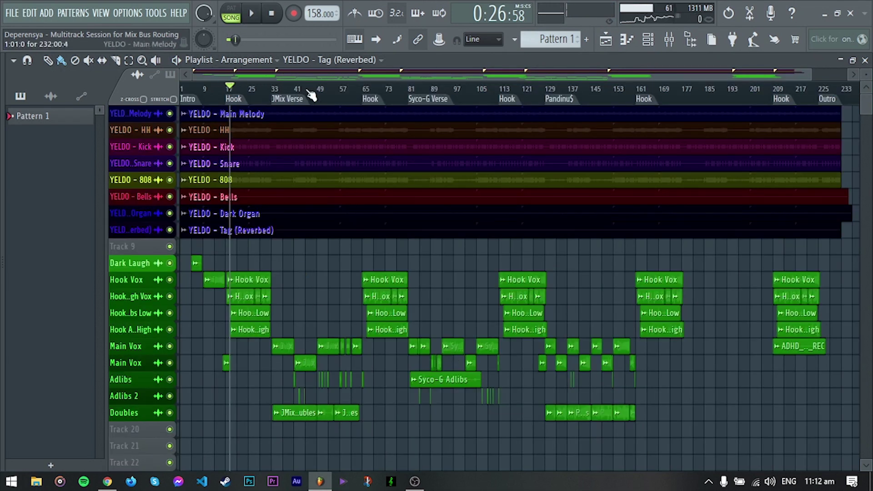